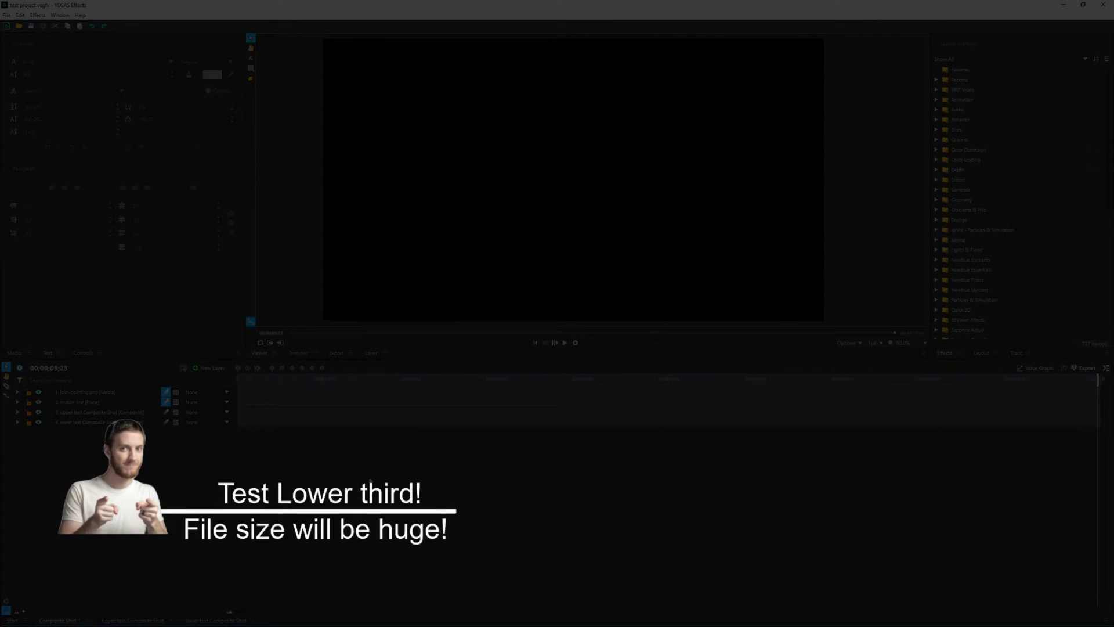
Step: Turn on the viewer's transparency grid so the composite shows over a checkerboard
left_click(855, 342)
left_click(852, 391)
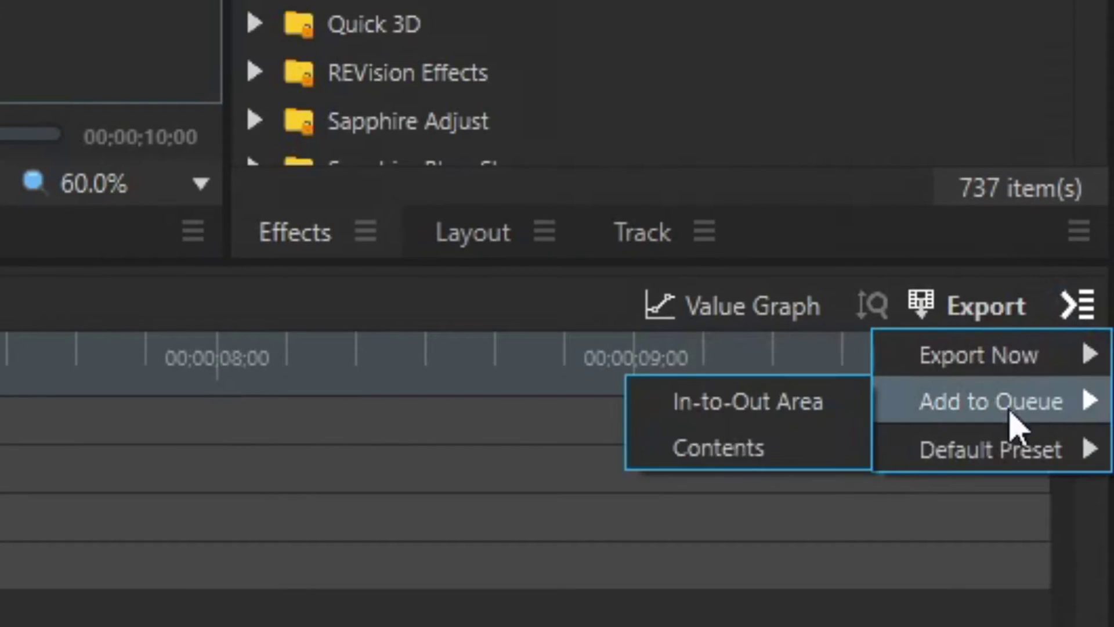
Step: Queue the composition's contents for export and open the SyF Alpha - Audio (N) preset for editing
left_click(731, 450)
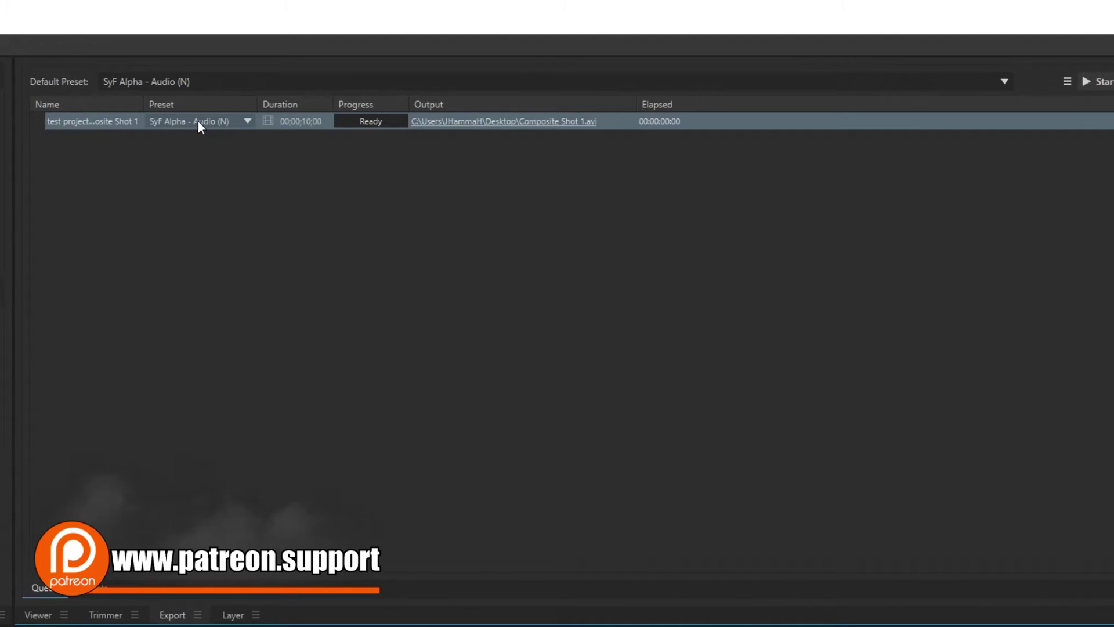
left_click(88, 590)
right_click(109, 413)
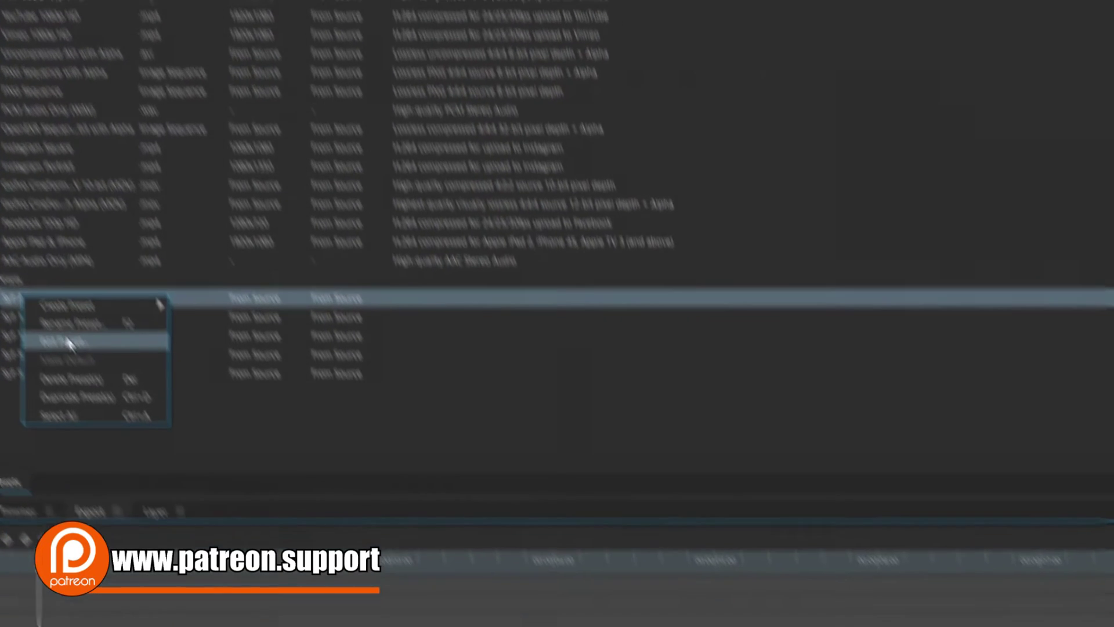
left_click(69, 343)
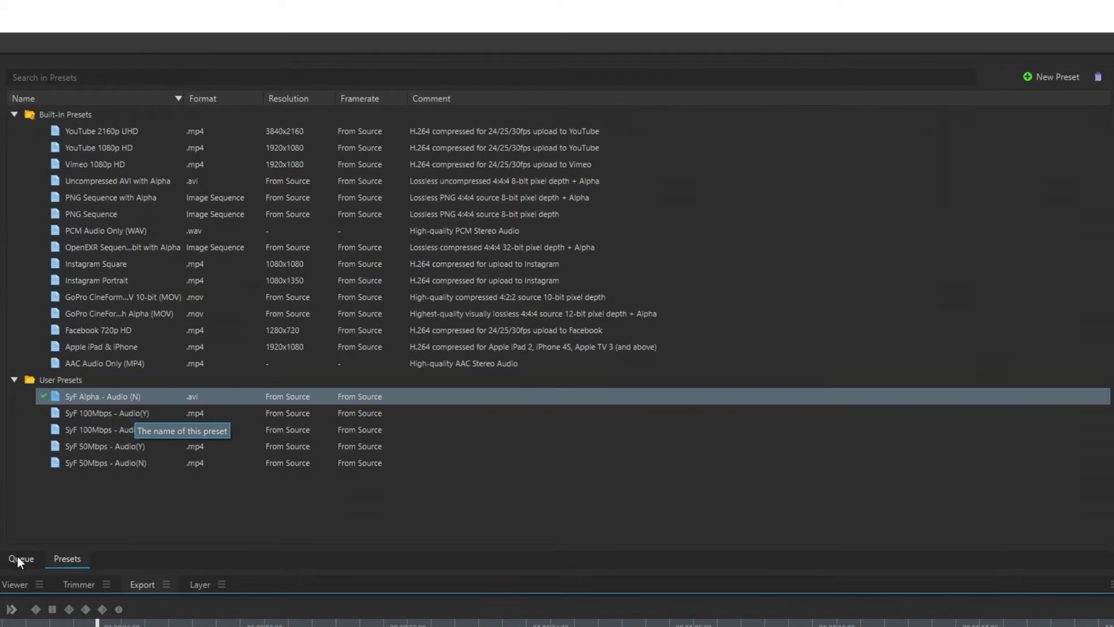
Step: Return to the export queue and start rendering Composite Shot 1.avi
left_click(18, 557)
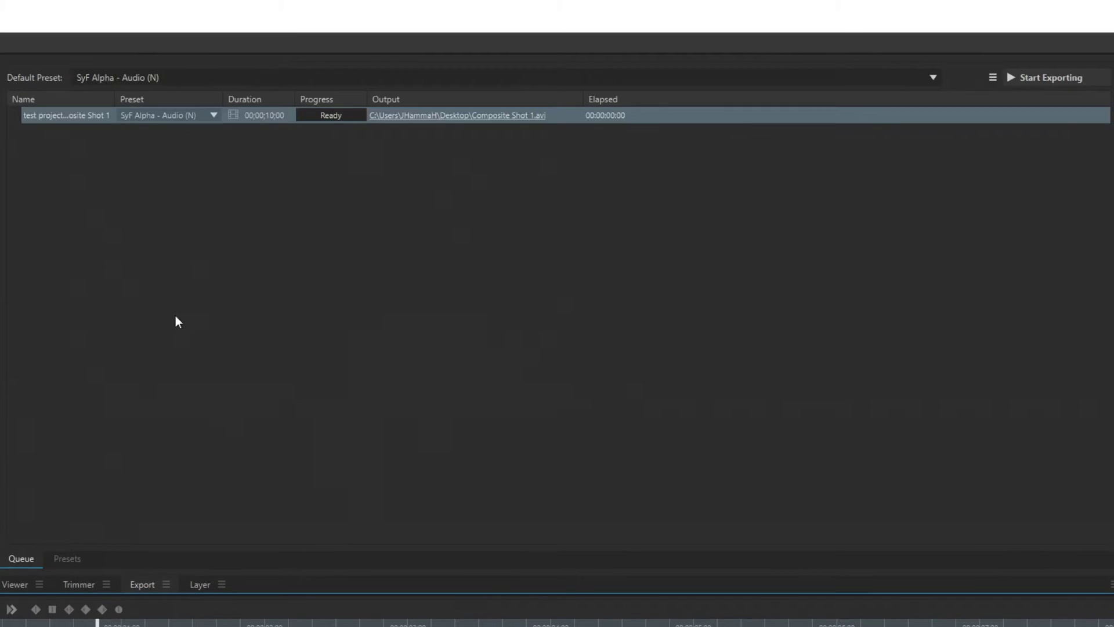
left_click(1025, 78)
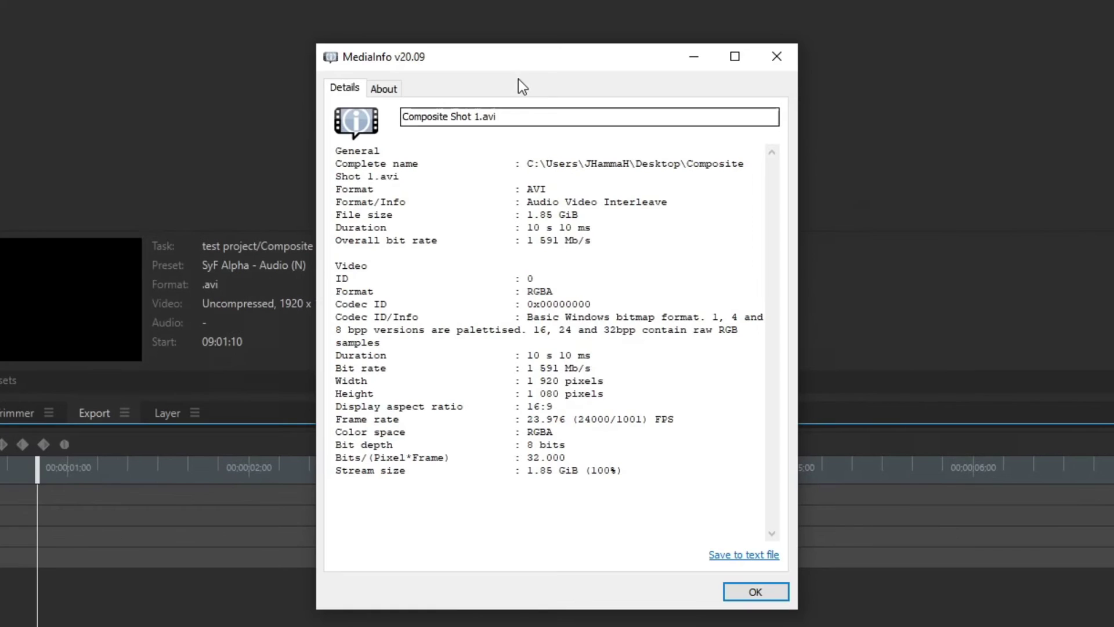
Step: Highlight the 1.85 GiB file size and 10 s 10 ms duration in MediaInfo
left_click_drag(526, 214, 596, 213)
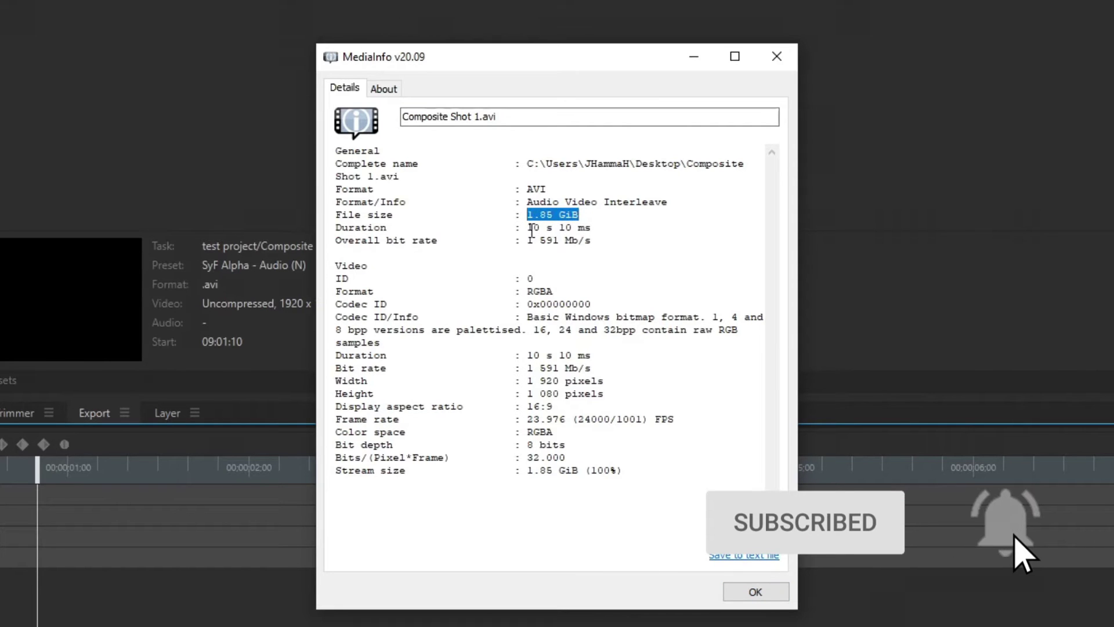
left_click_drag(529, 228, 611, 231)
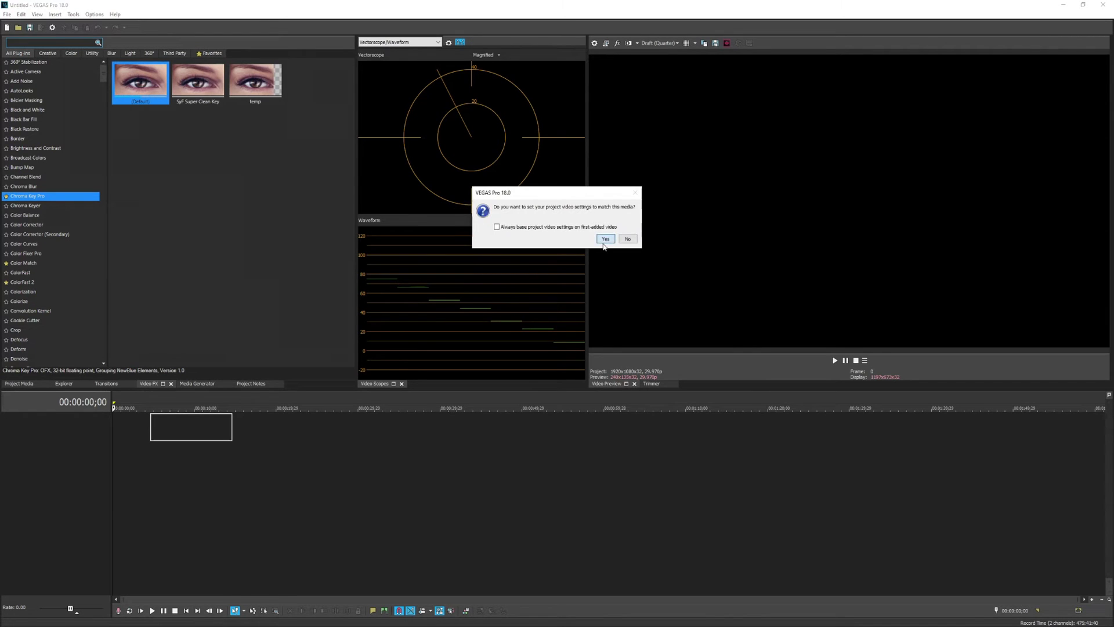
Step: Match project settings to Composite Shot 1, then play and stop the lower-third preview
left_click(608, 238)
key("space")
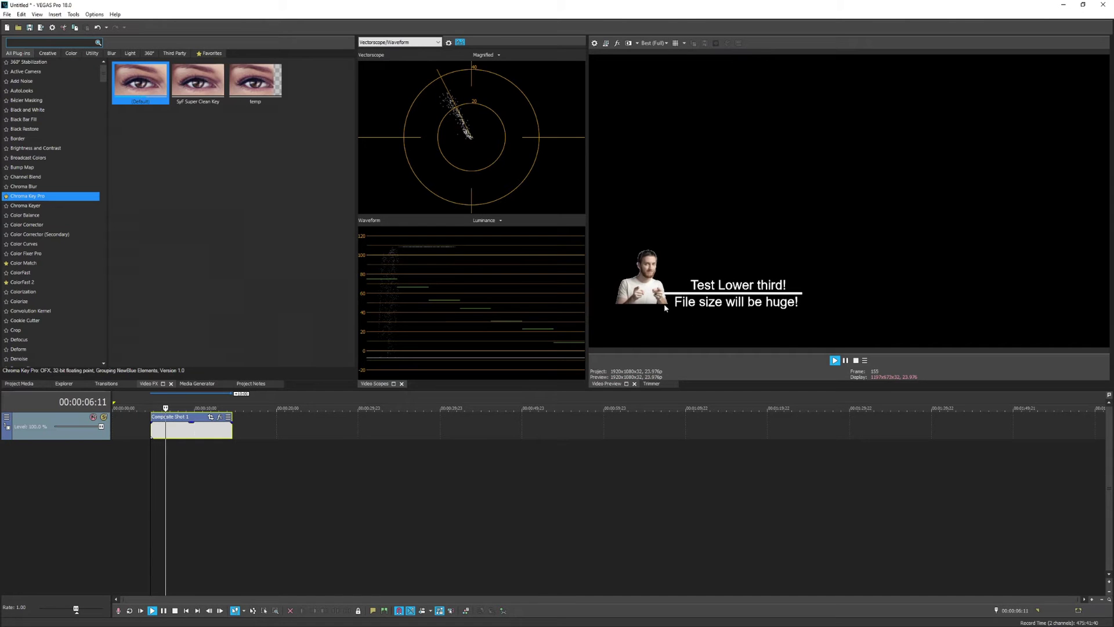
key("space")
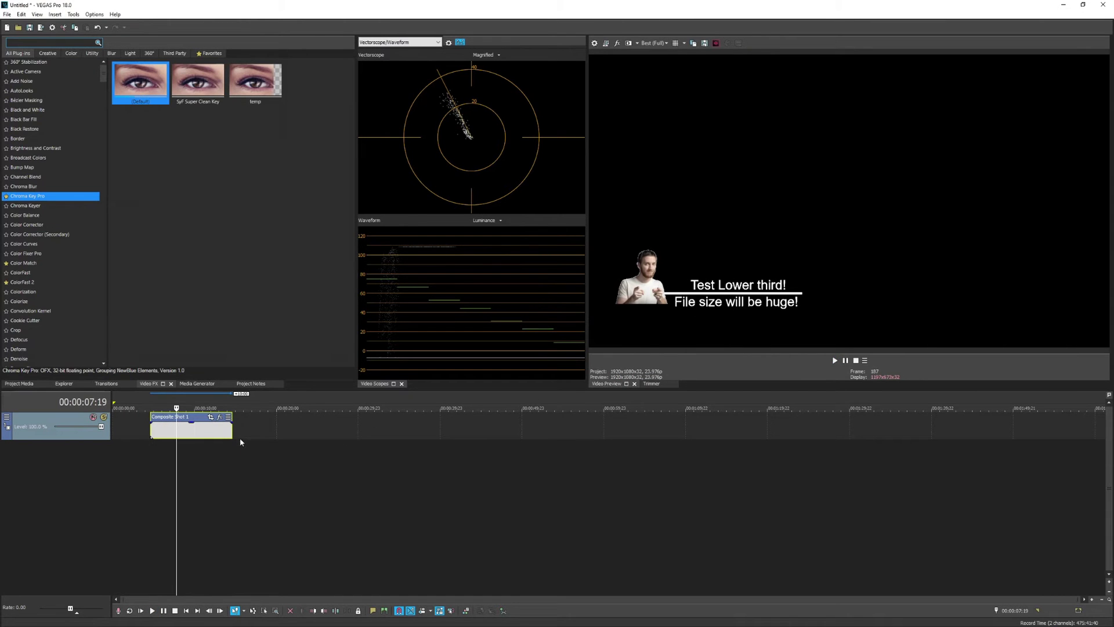
Step: Set Composite Shot 1's media alpha channel to Premultiplied (dirty) and return the playhead to the clip
right_click(193, 432)
left_click(232, 430)
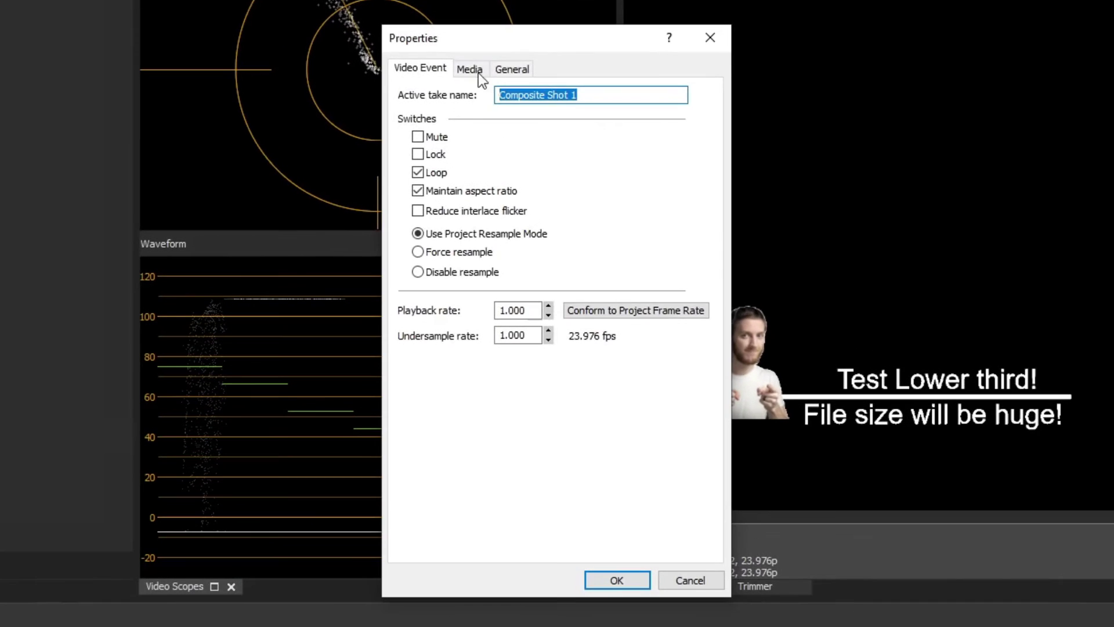
left_click(474, 68)
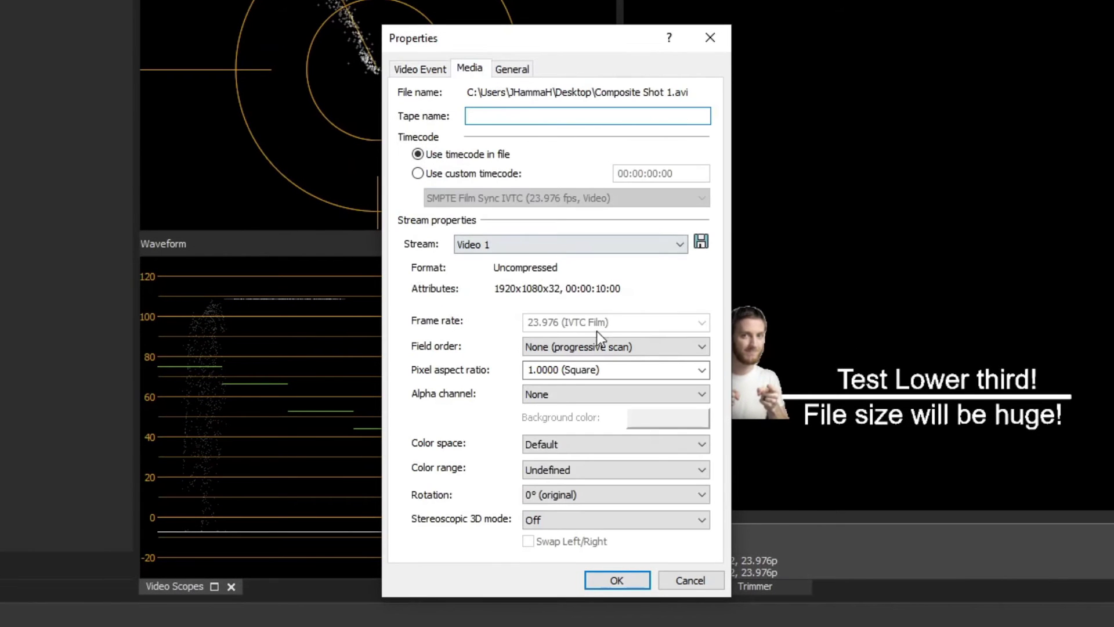
left_click(565, 396)
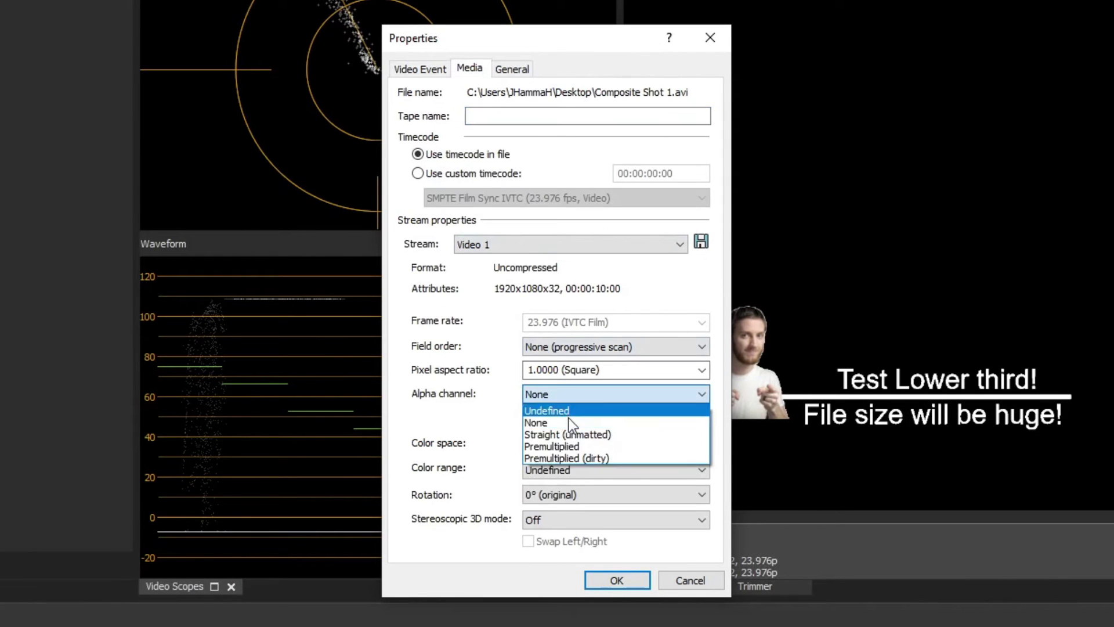
left_click(583, 457)
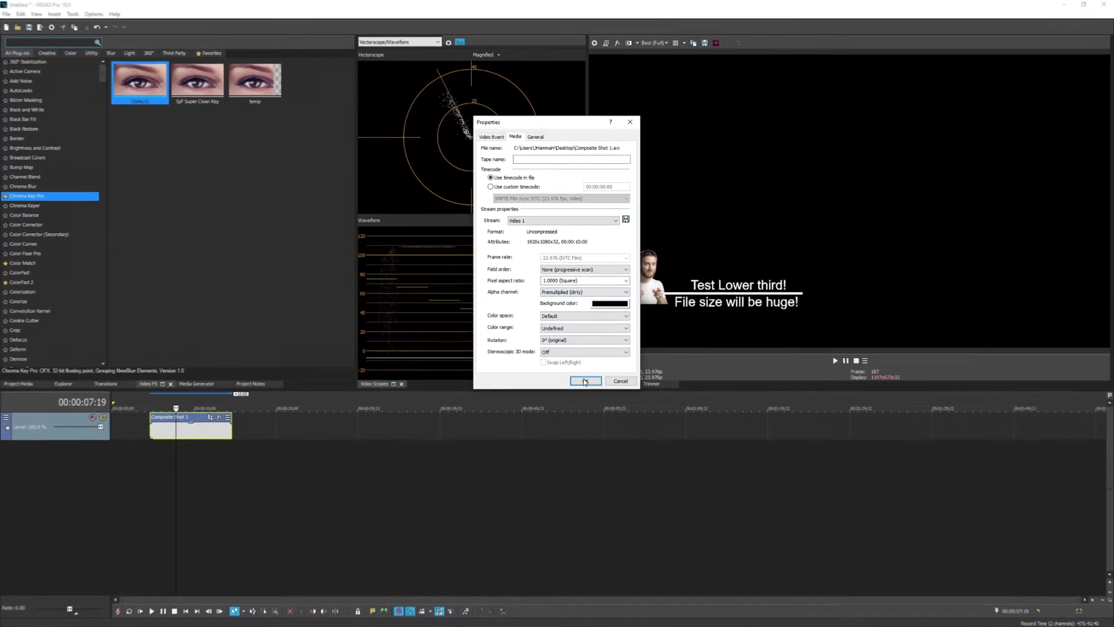
left_click(585, 381)
left_click(166, 431)
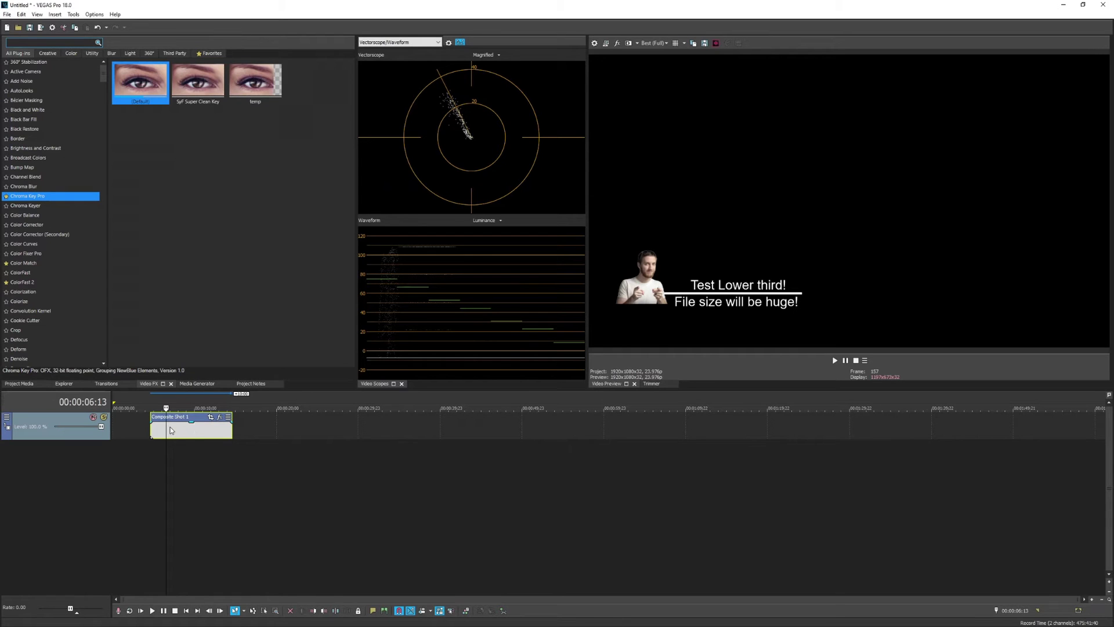
Step: Add a Sunburst Color Gradient track below the Composite Shot 1 clip
left_click(191, 384)
left_click(35, 80)
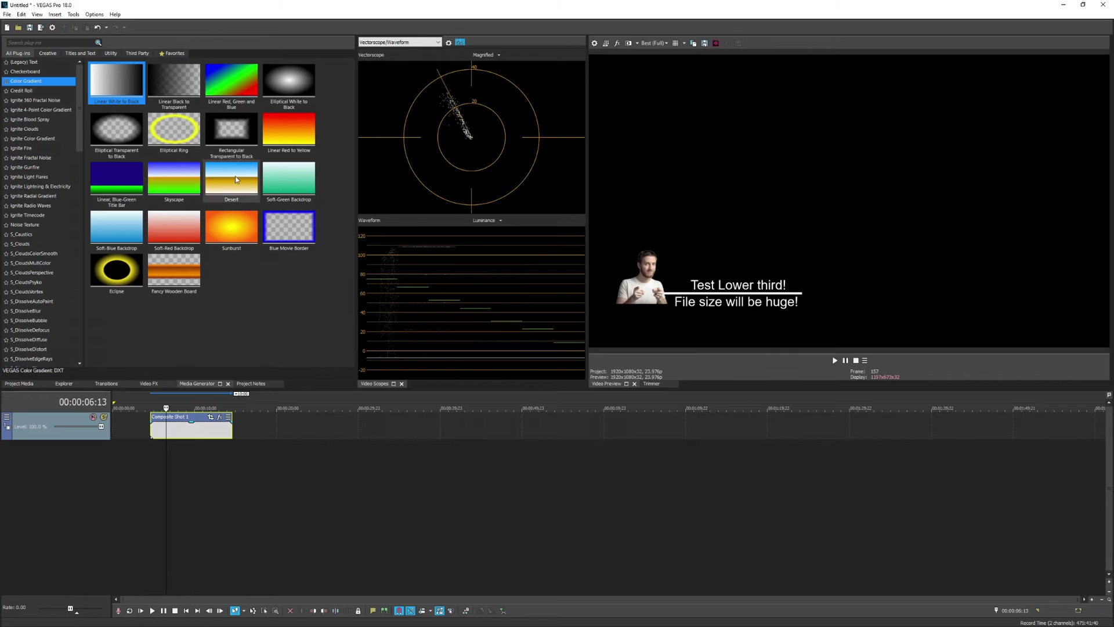
left_click_drag(231, 227, 162, 462)
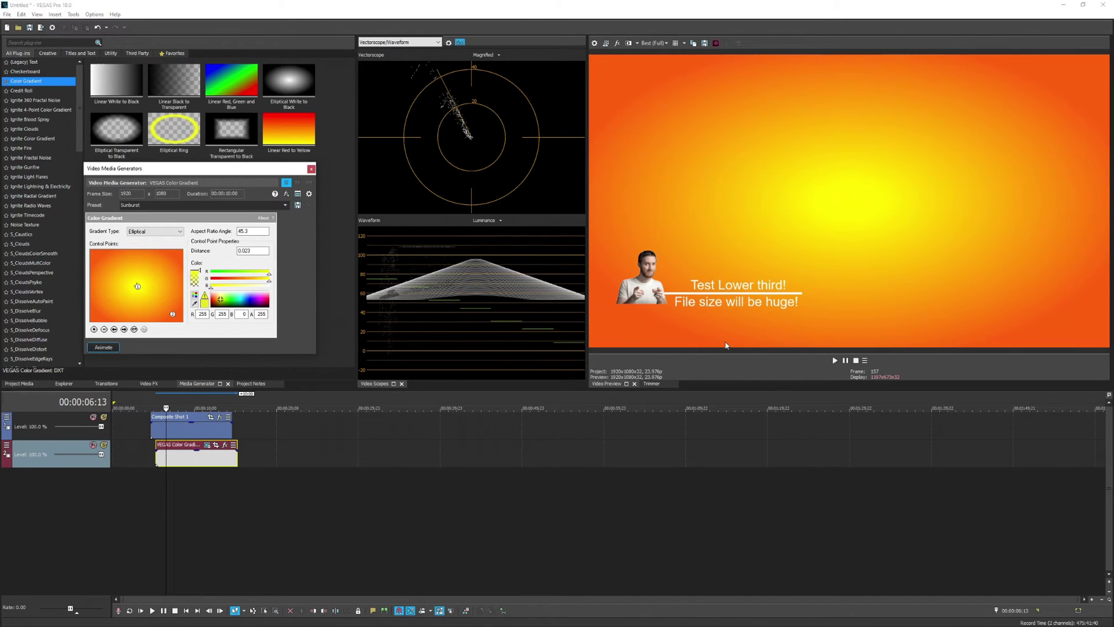
Step: Remove the Sunburst gradient again and set the render region to the Composite Shot 1 event
left_click(311, 169)
key("Delete")
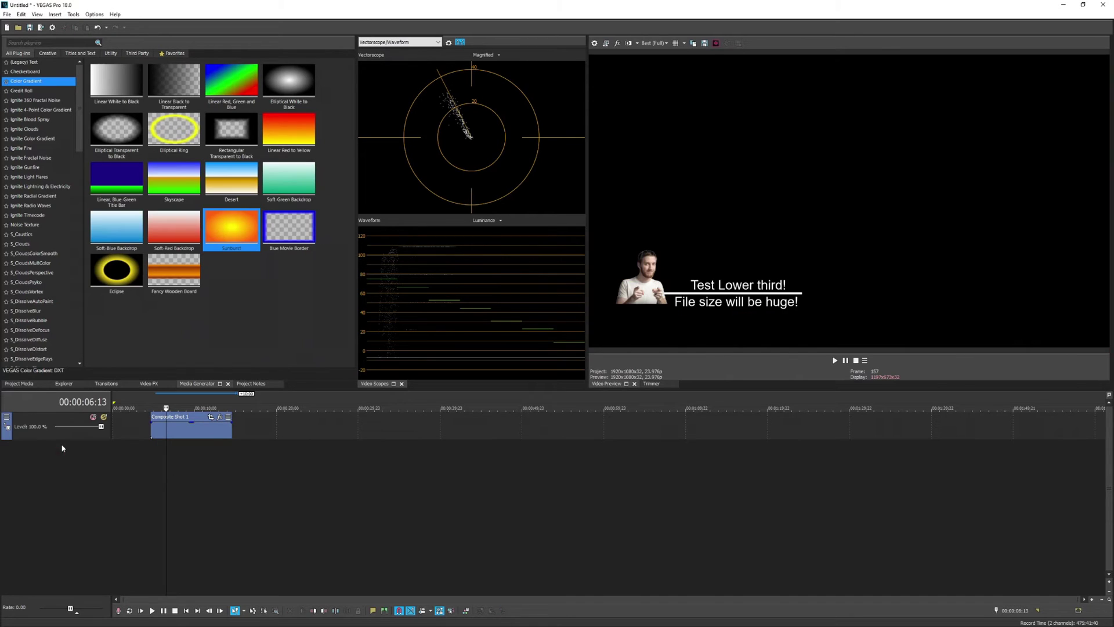
left_click(176, 432)
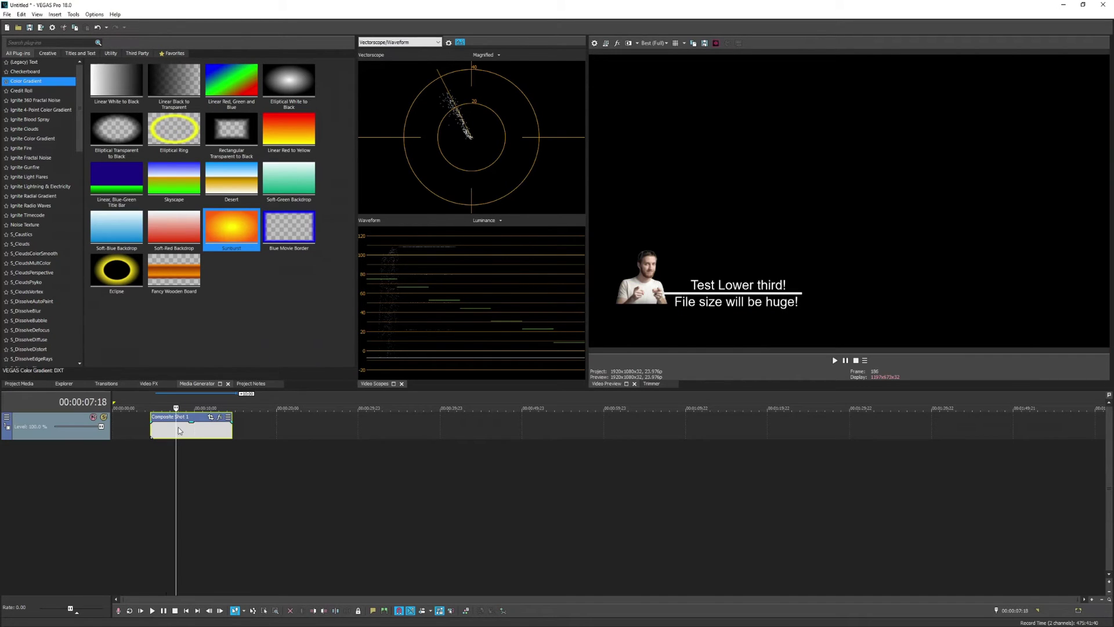
double_click(186, 434)
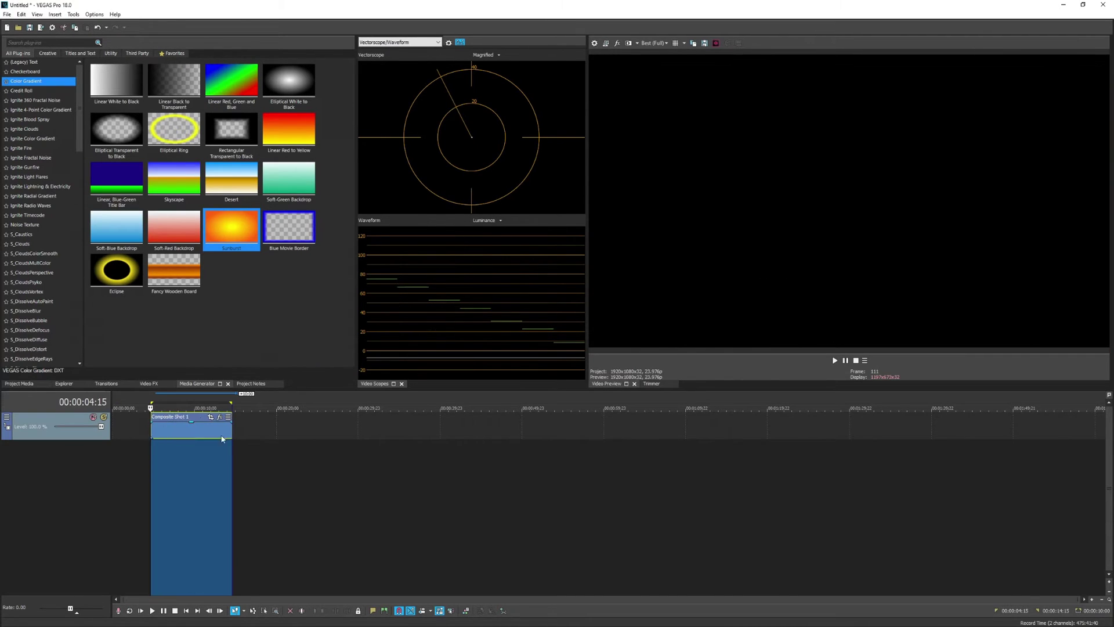
Step: In Render As, choose Video for Windows with the HD 1080-24p YUV template
left_click(7, 14)
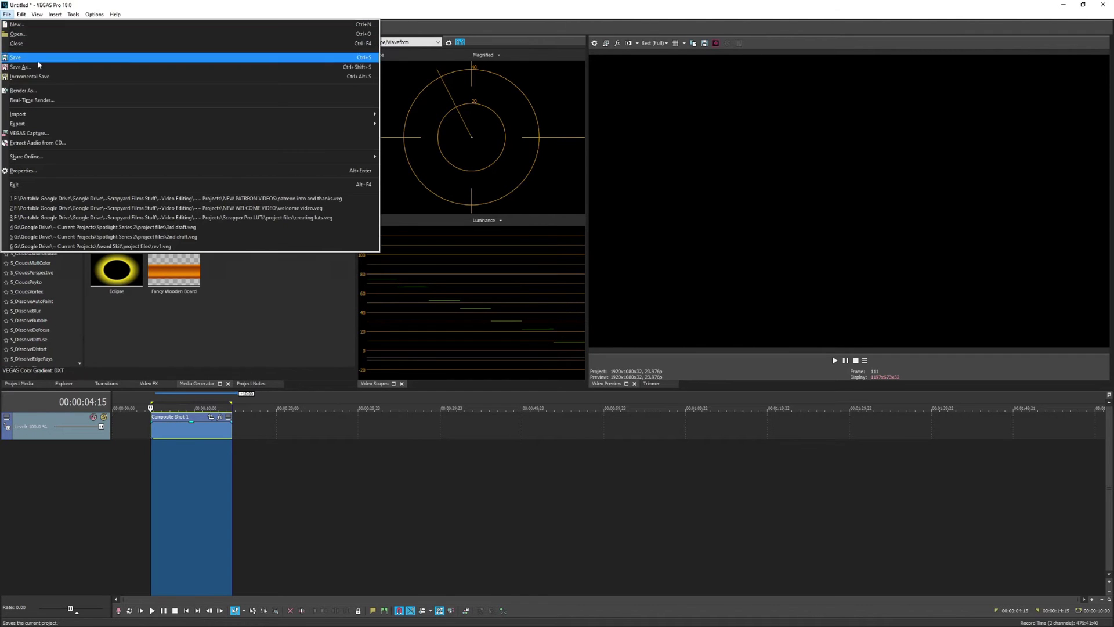
left_click(46, 91)
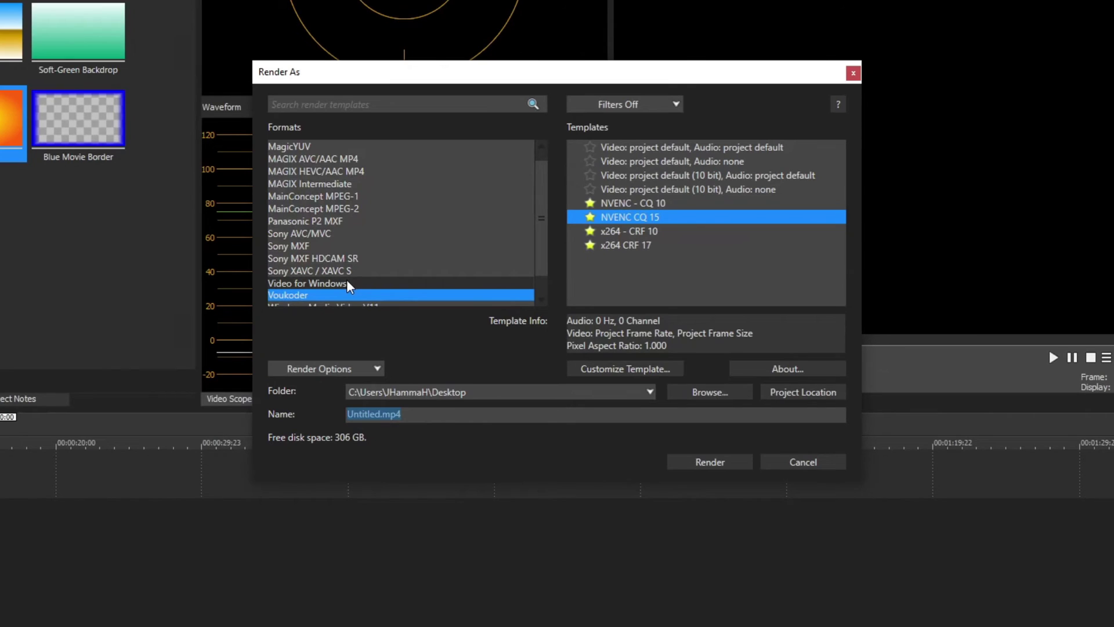
left_click(325, 283)
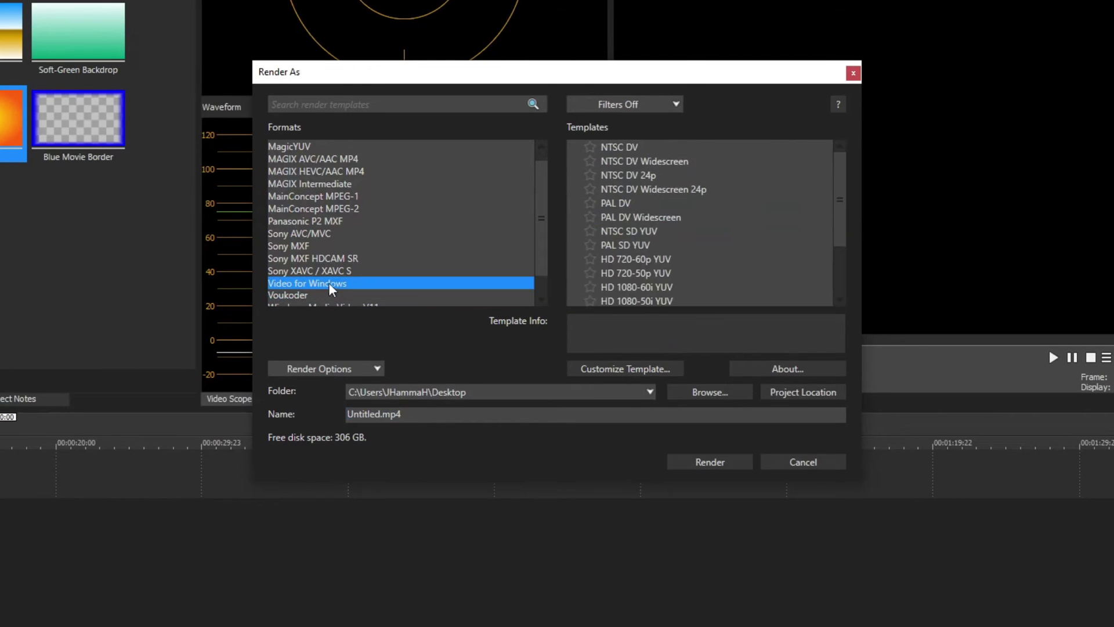
scroll(597, 186, "down", 3)
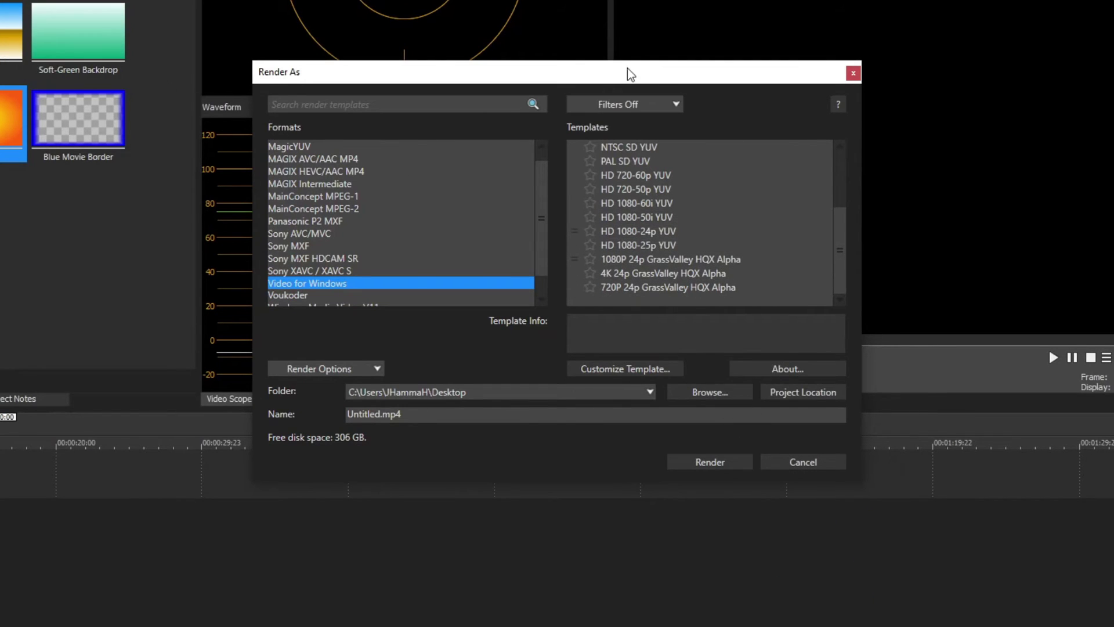
left_click_drag(631, 74, 436, 0)
left_click(444, 123)
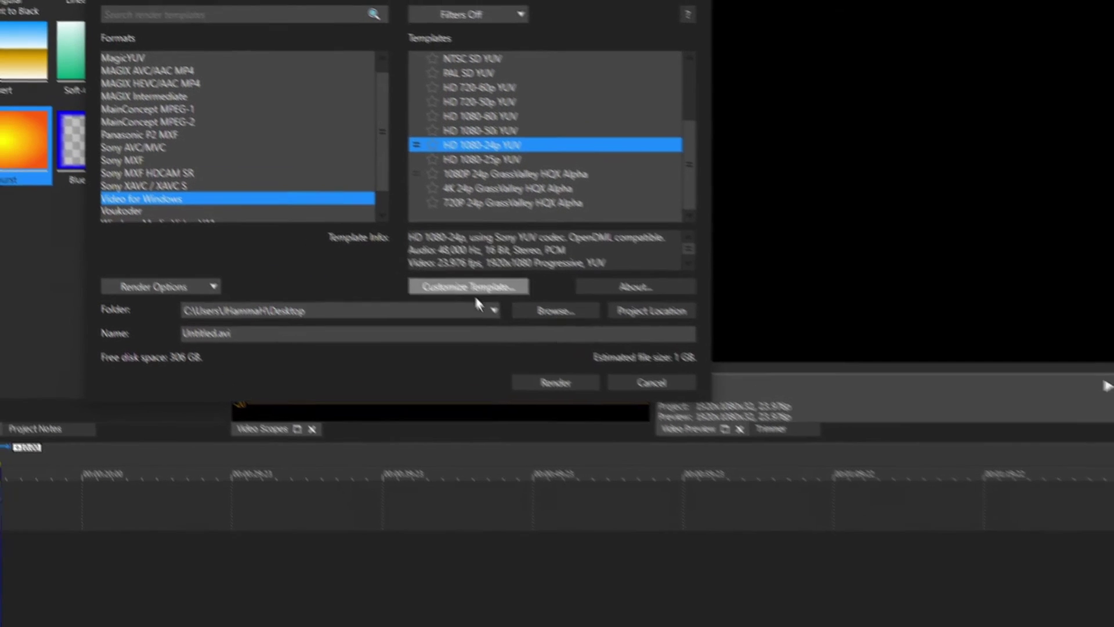
Step: Customise the template to use Grass Valley HQX as the video codec
left_click(436, 260)
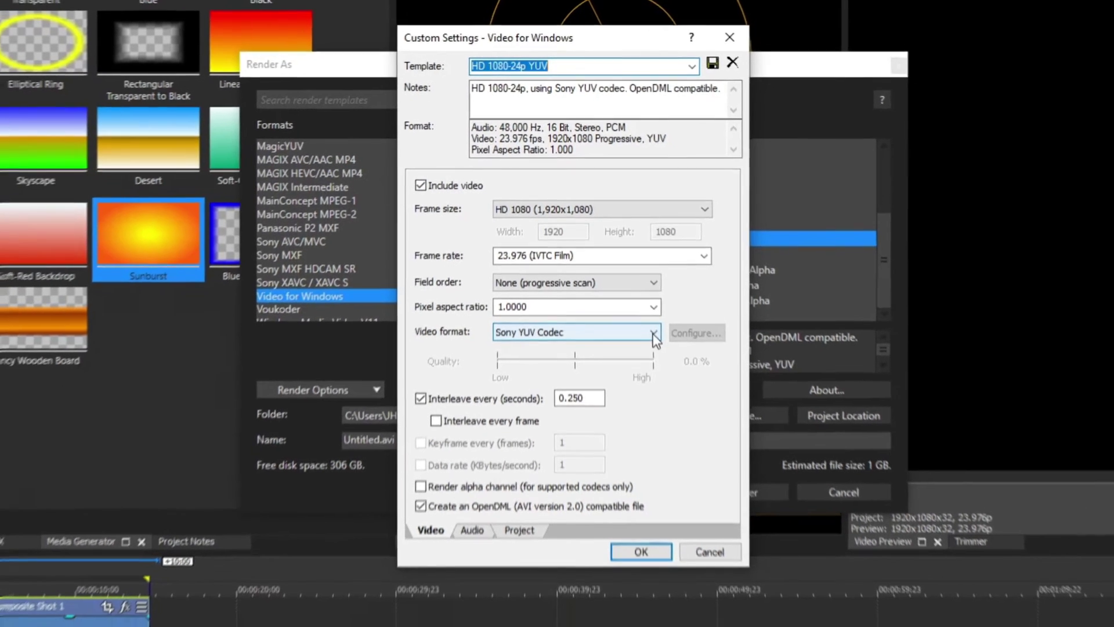
left_click(660, 354)
left_click_drag(663, 430, 663, 422)
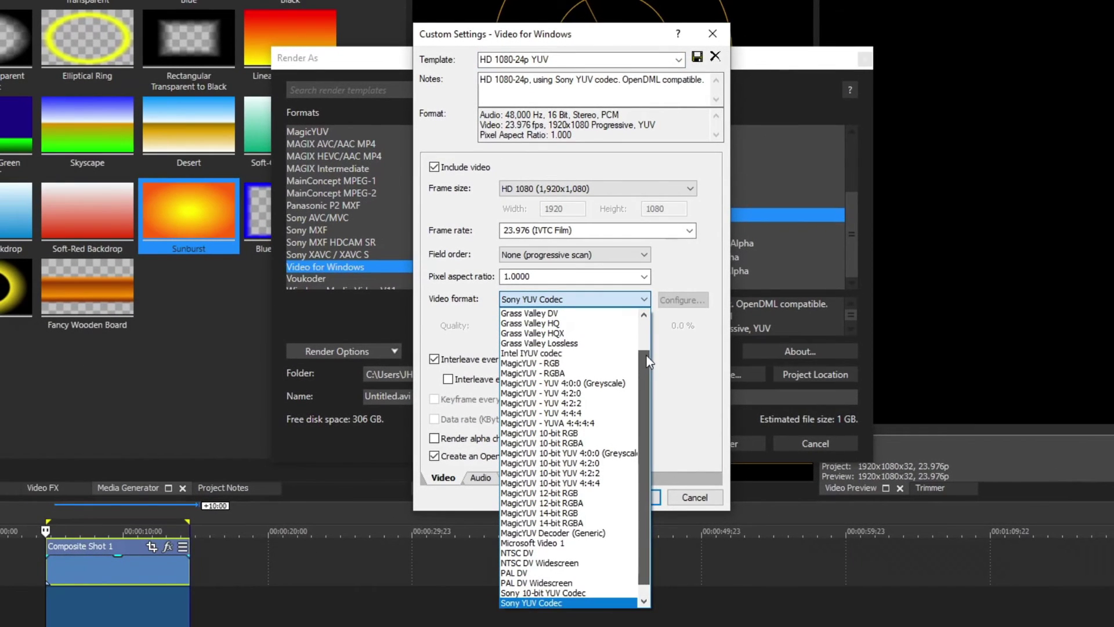
left_click_drag(647, 355, 646, 350)
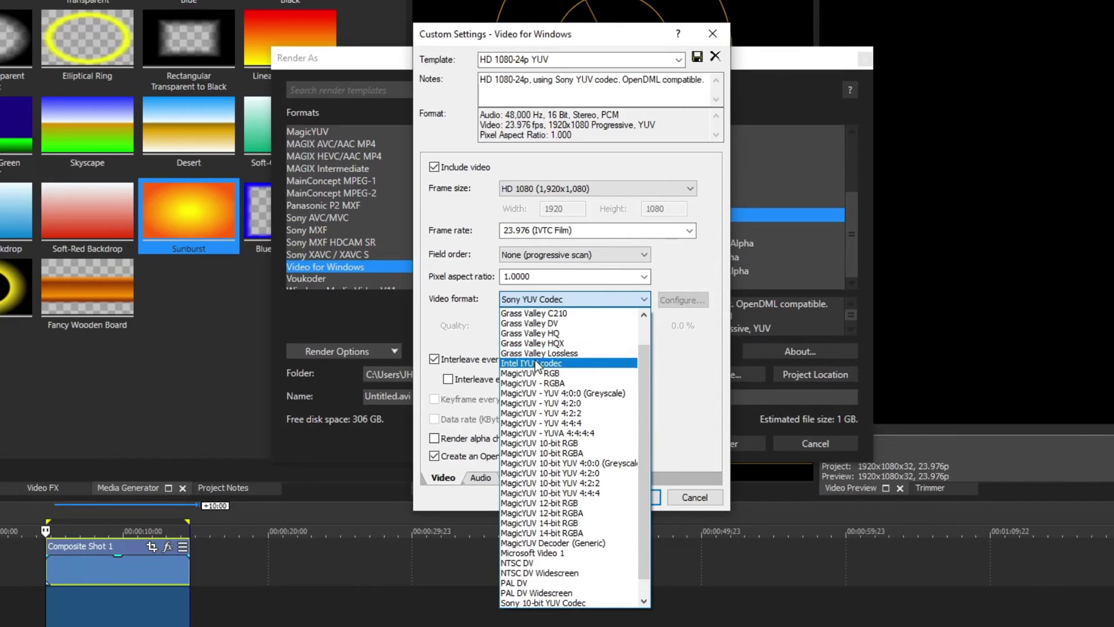
scroll(539, 363, "up", 1)
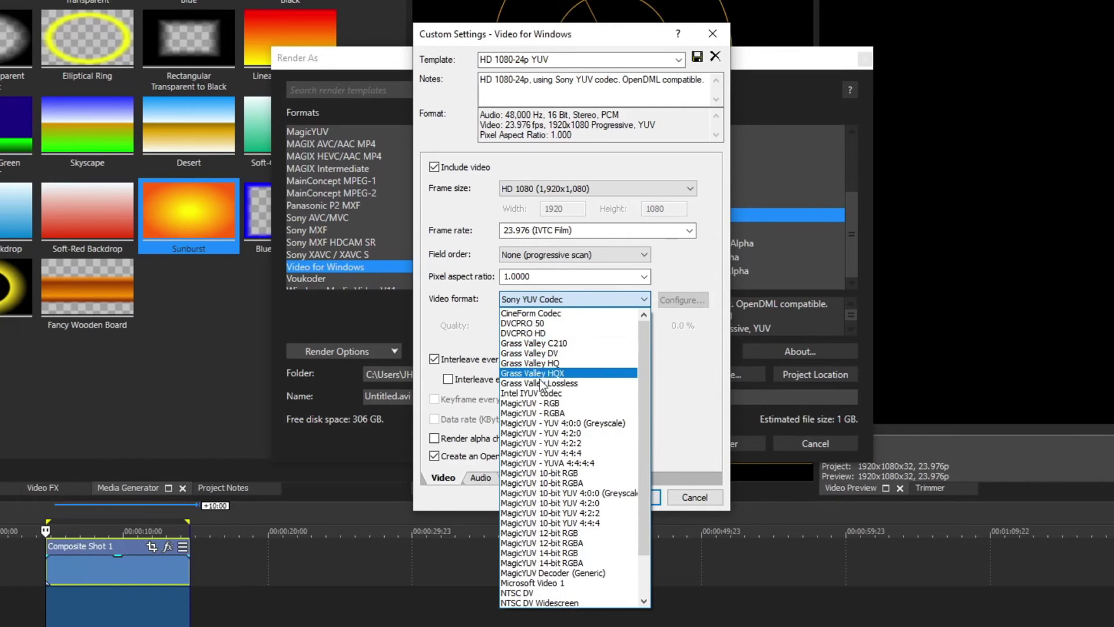
left_click(578, 373)
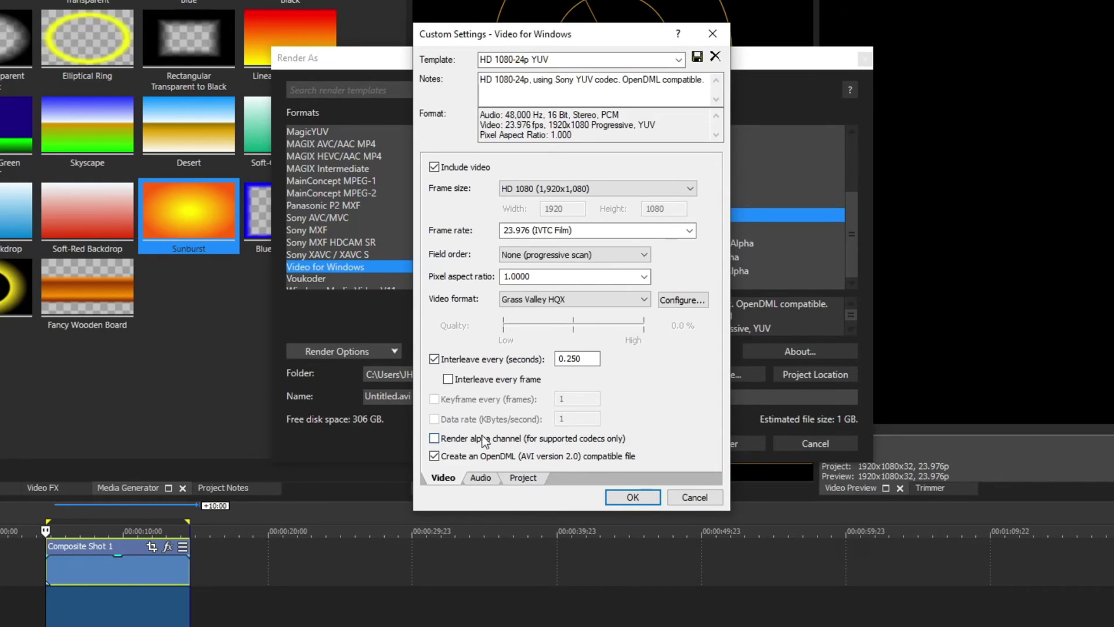
Step: Exclude audio from the render and save the template as 'rename it'
left_click(478, 480)
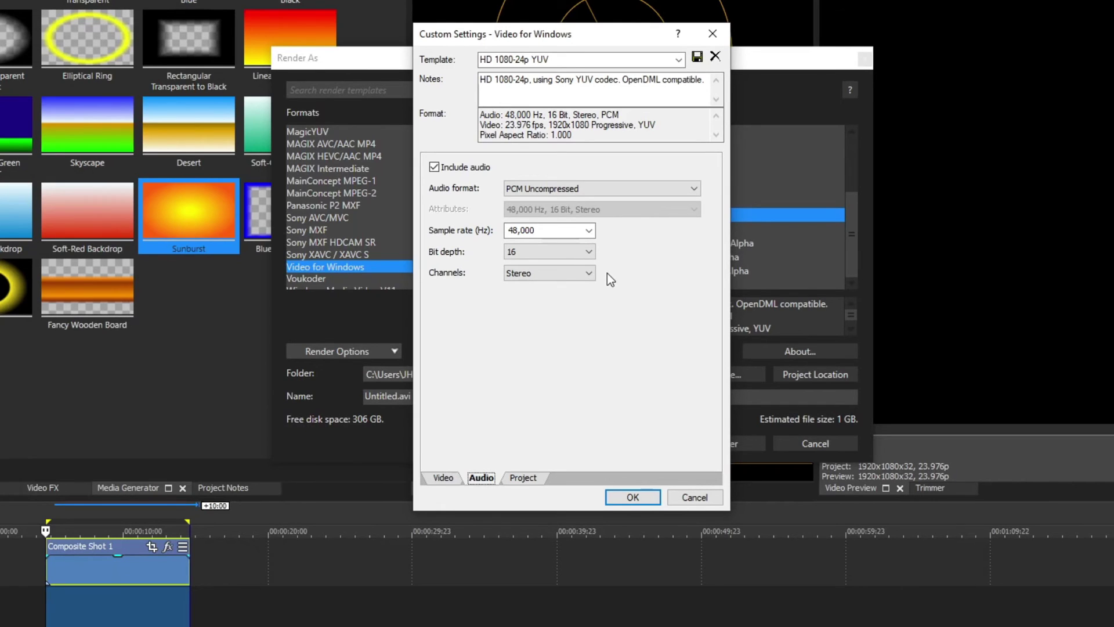
left_click(435, 168)
left_click(563, 60)
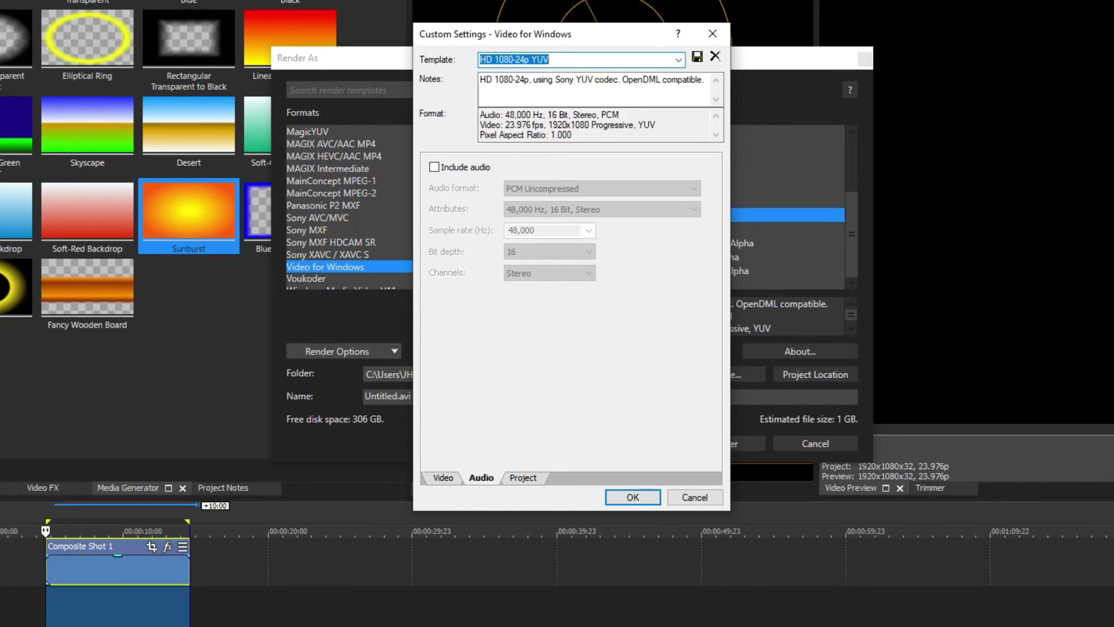
type("rename it")
left_click(697, 56)
Step: Confirm the custom template and render the clip to smaller lower third.avi
left_click(632, 497)
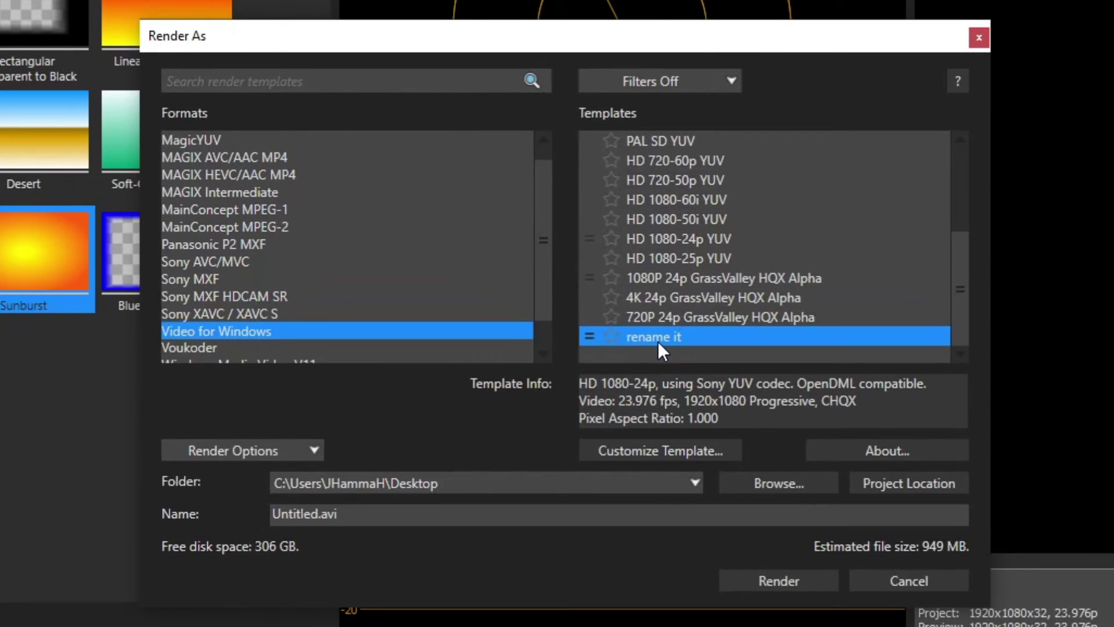
left_click(367, 516)
type("smaller lower third")
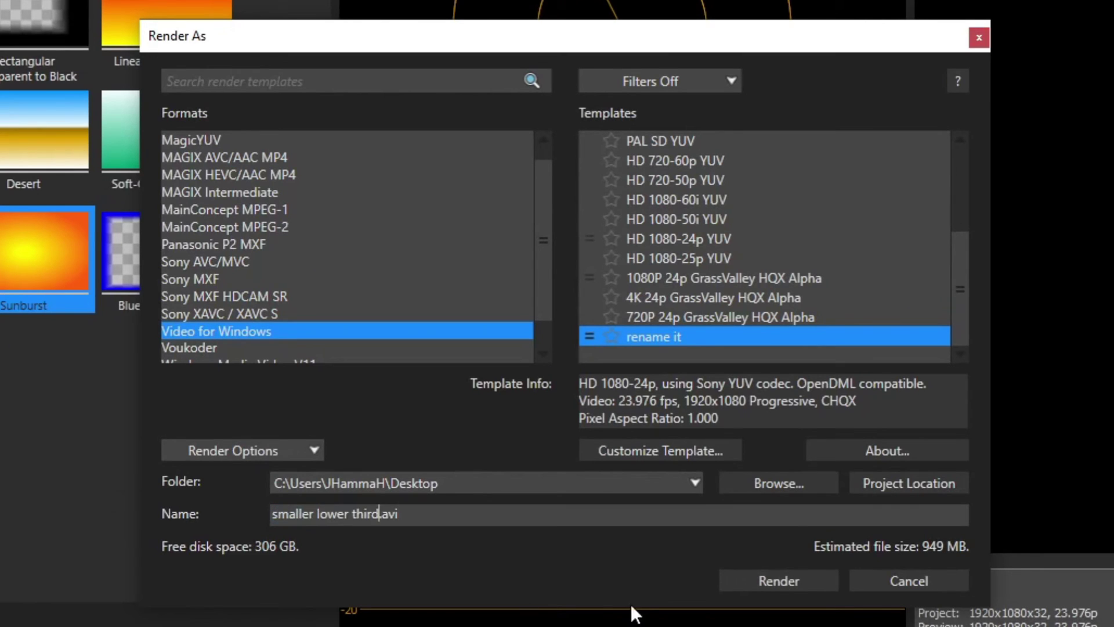
left_click(803, 576)
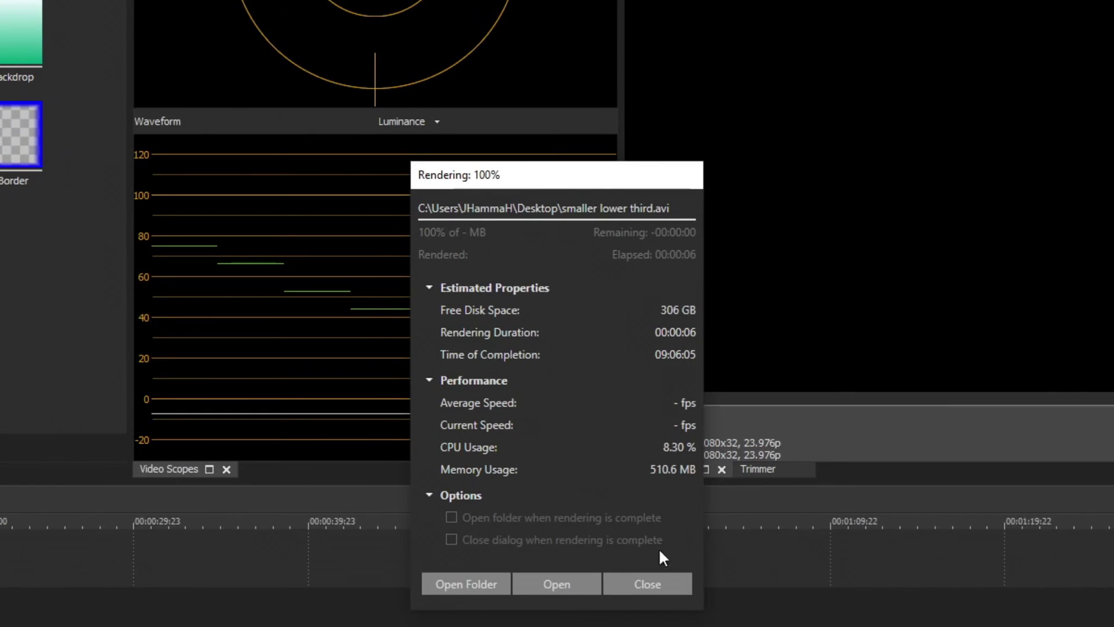
left_click(647, 584)
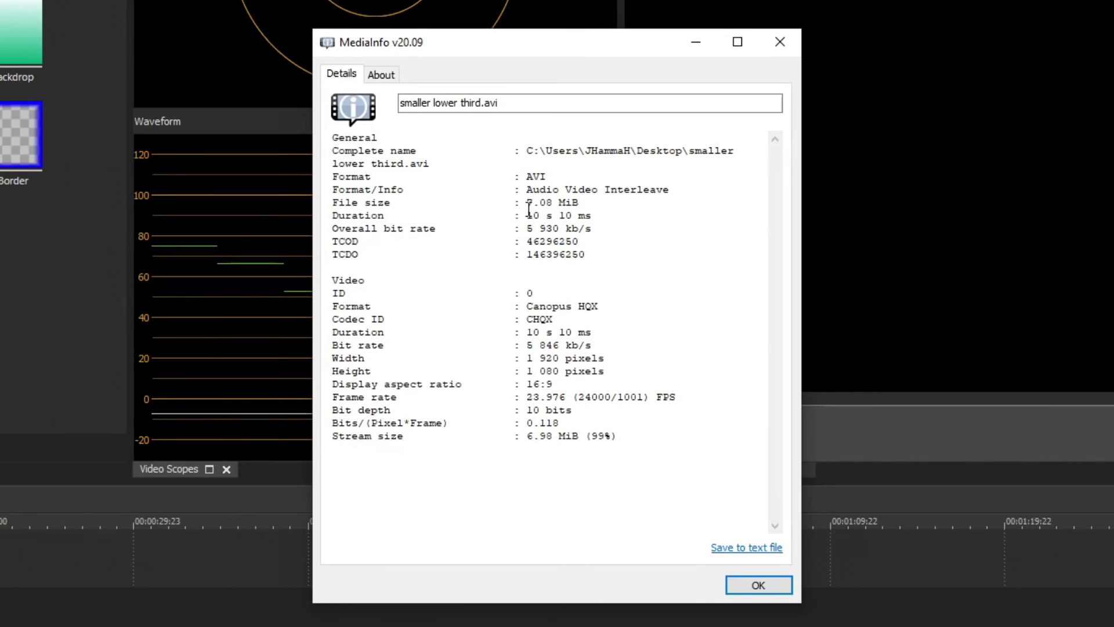
Step: Highlight the 7.08 MiB file size and 10 s duration of smaller lower third.avi in MediaInfo
left_click_drag(526, 202, 552, 209)
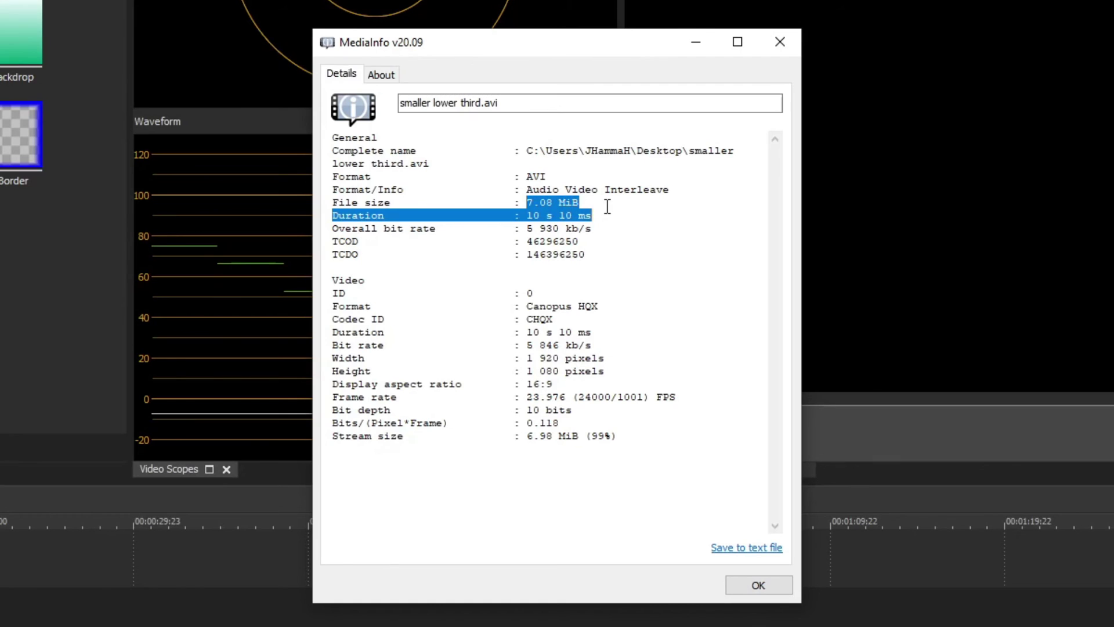
left_click_drag(607, 207, 610, 191)
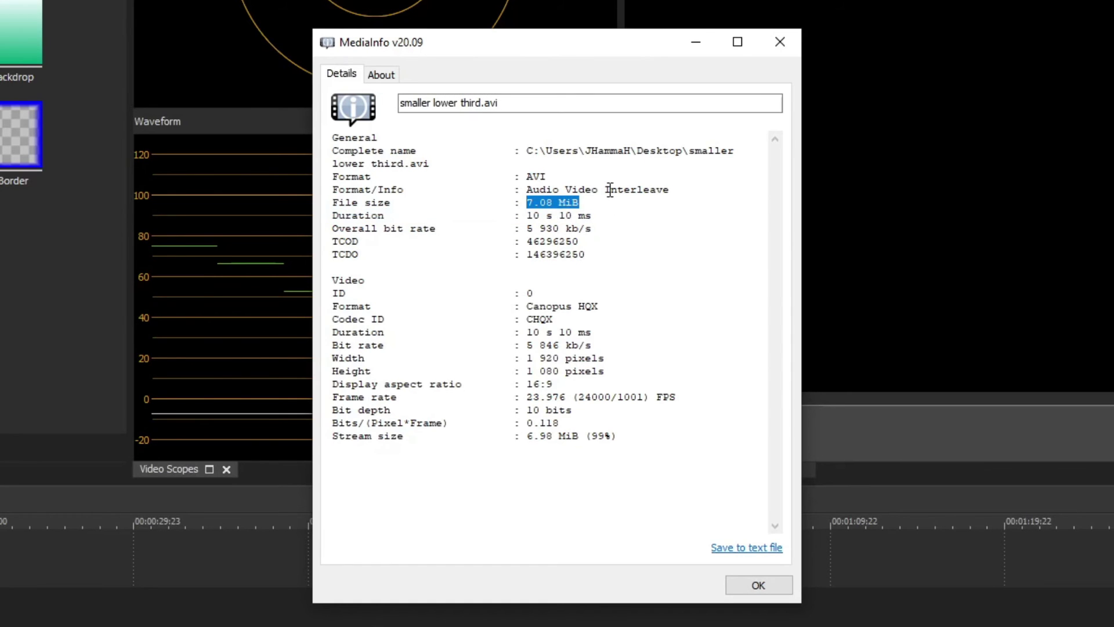